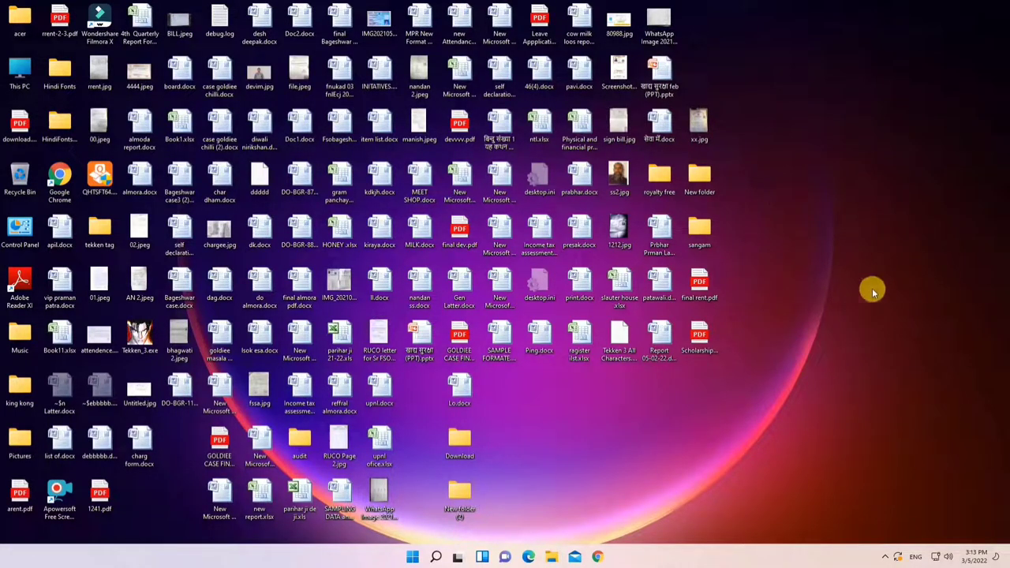
Open the Captures page of the Gaming section in Windows Settings.
{"action": "right_click", "coordinate": [822, 194]}
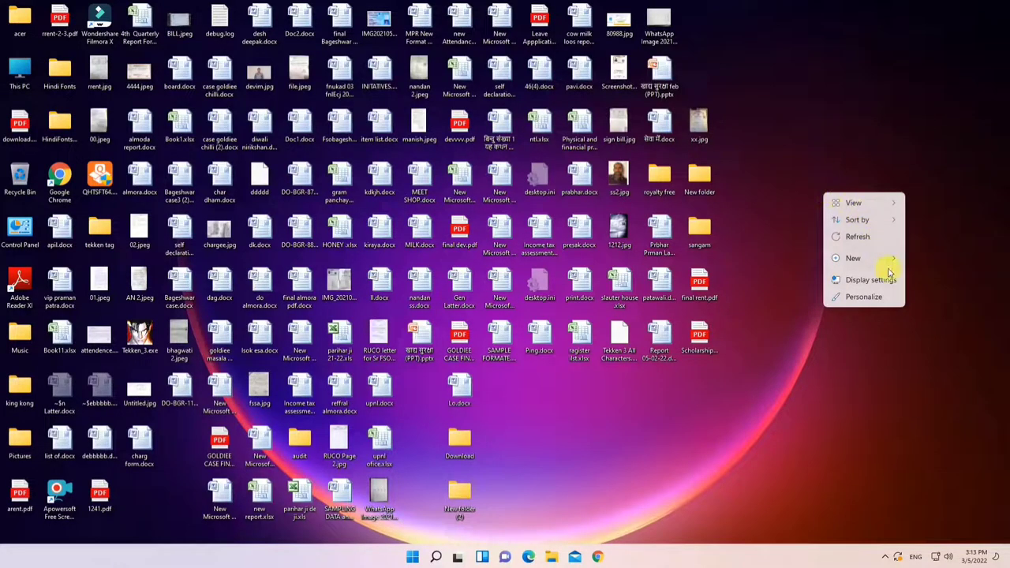
{"action": "left_click", "coordinate": [862, 297]}
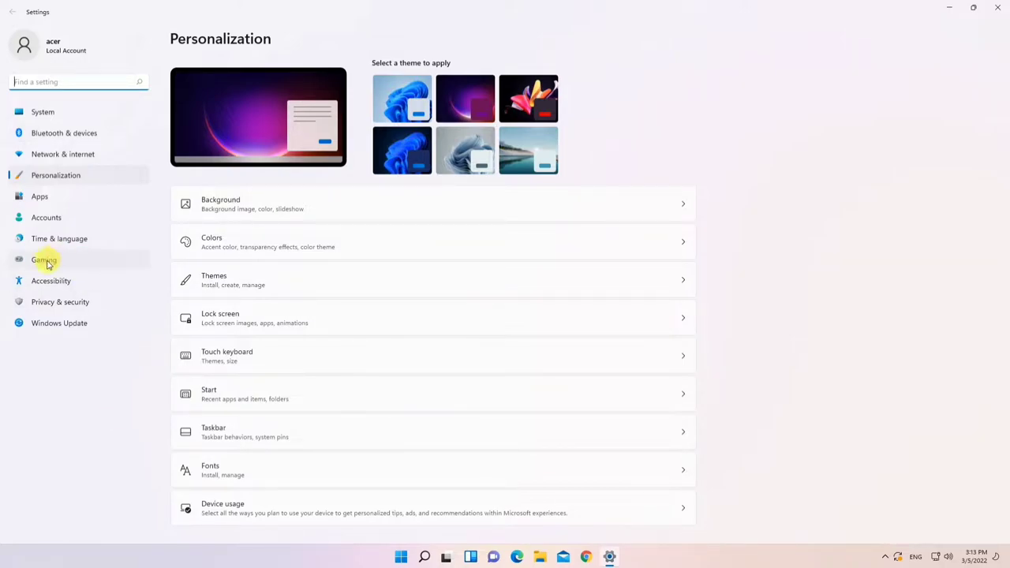
{"action": "left_click", "coordinate": [47, 260]}
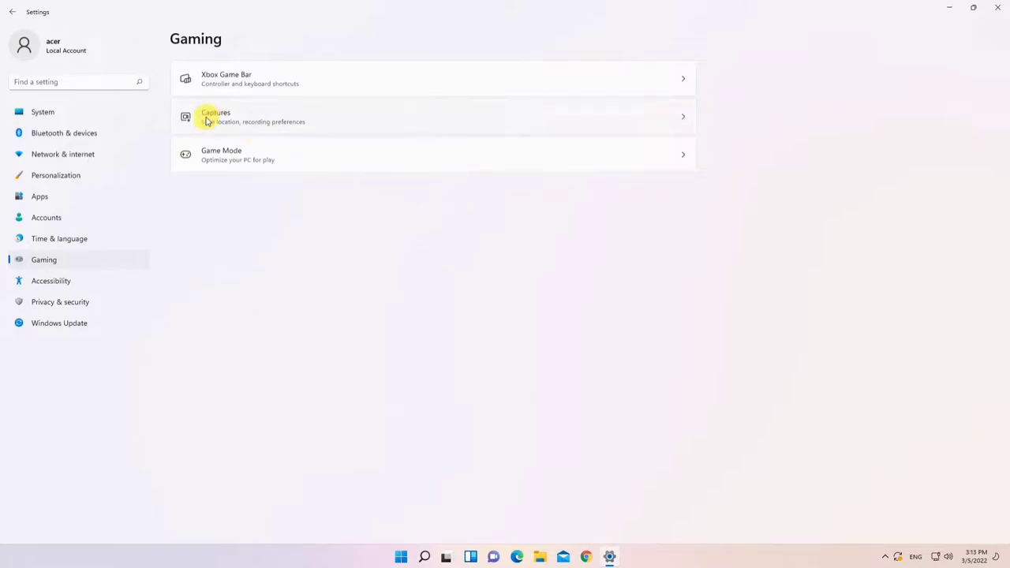
{"action": "left_click", "coordinate": [270, 120]}
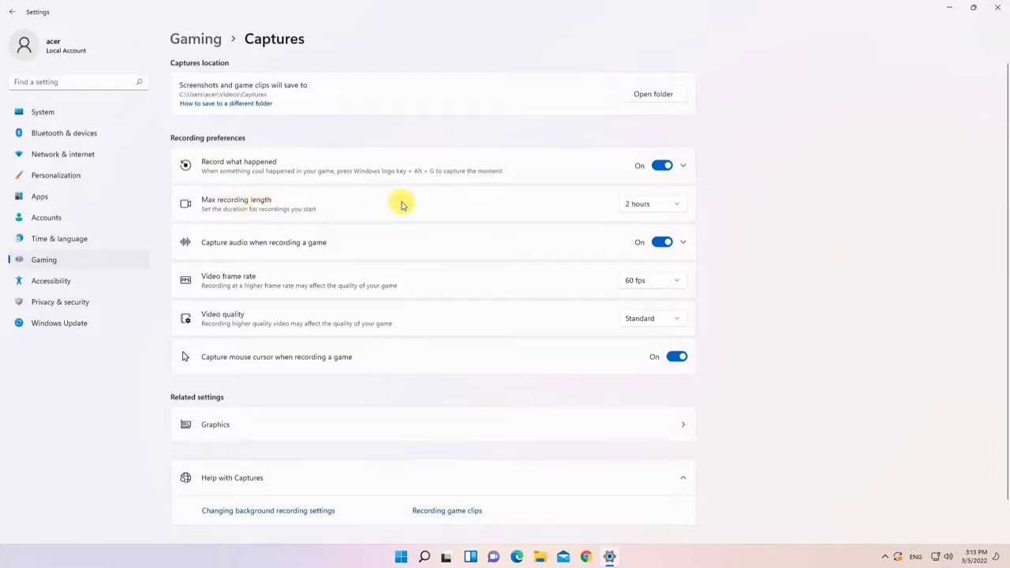
Set the max recording length to 2 hours and the video frame rate to 60 fps.
{"action": "left_click", "coordinate": [637, 203]}
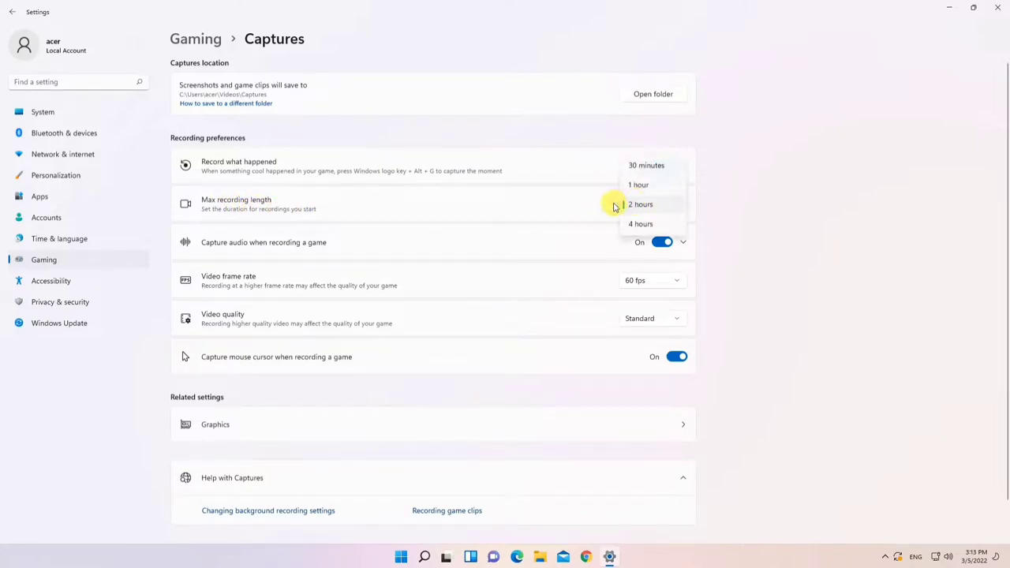
{"action": "left_click", "coordinate": [640, 204]}
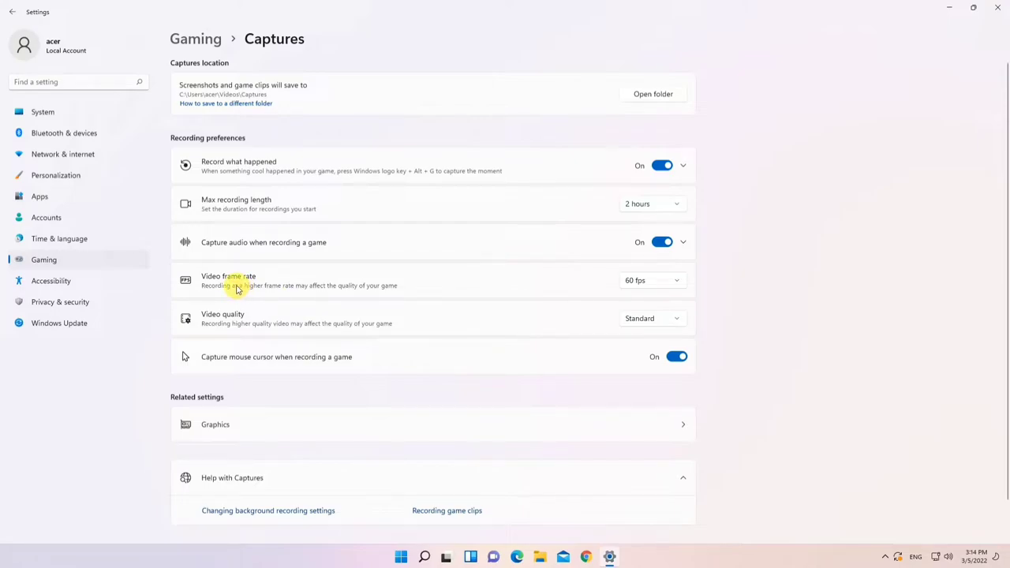
{"action": "left_click", "coordinate": [636, 283]}
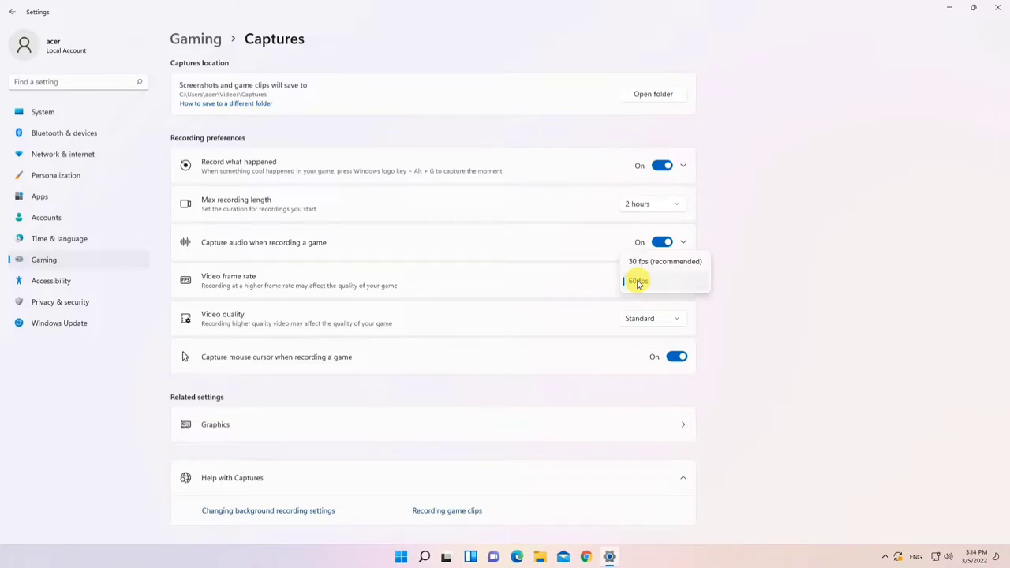
{"action": "left_click", "coordinate": [637, 283]}
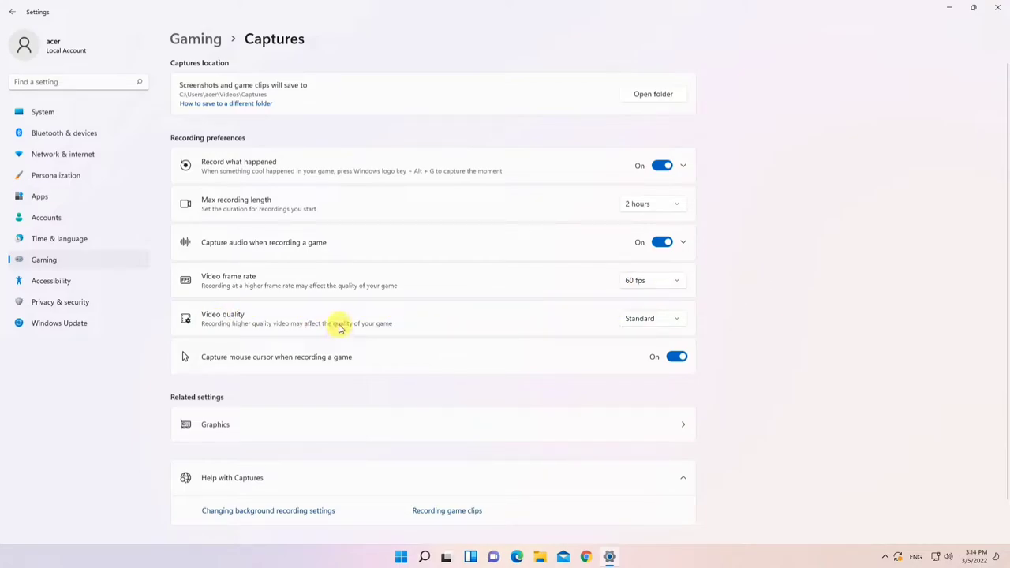
Set the video quality to Standard and close Settings.
{"action": "left_click", "coordinate": [676, 320]}
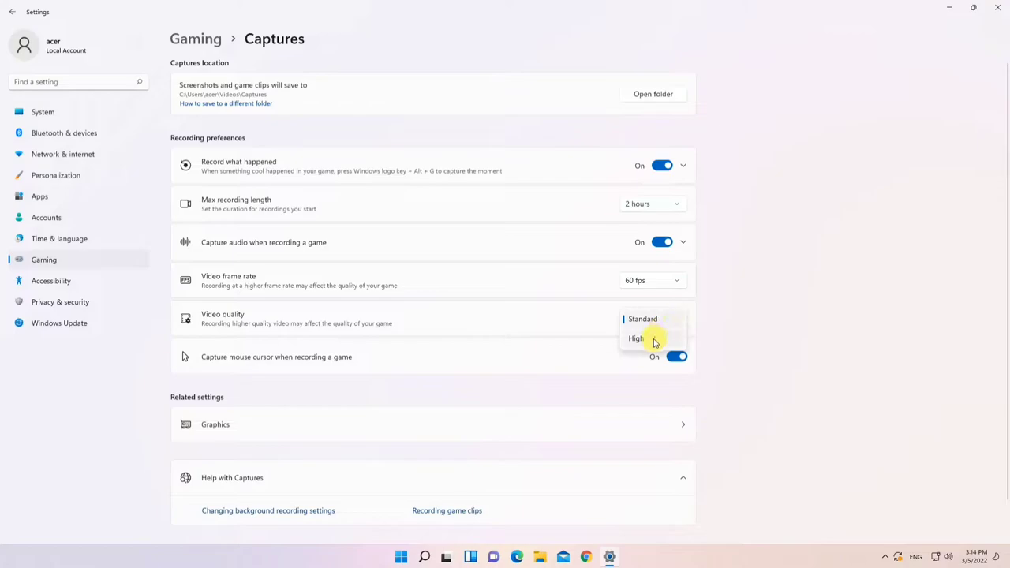
{"action": "left_click", "coordinate": [659, 322]}
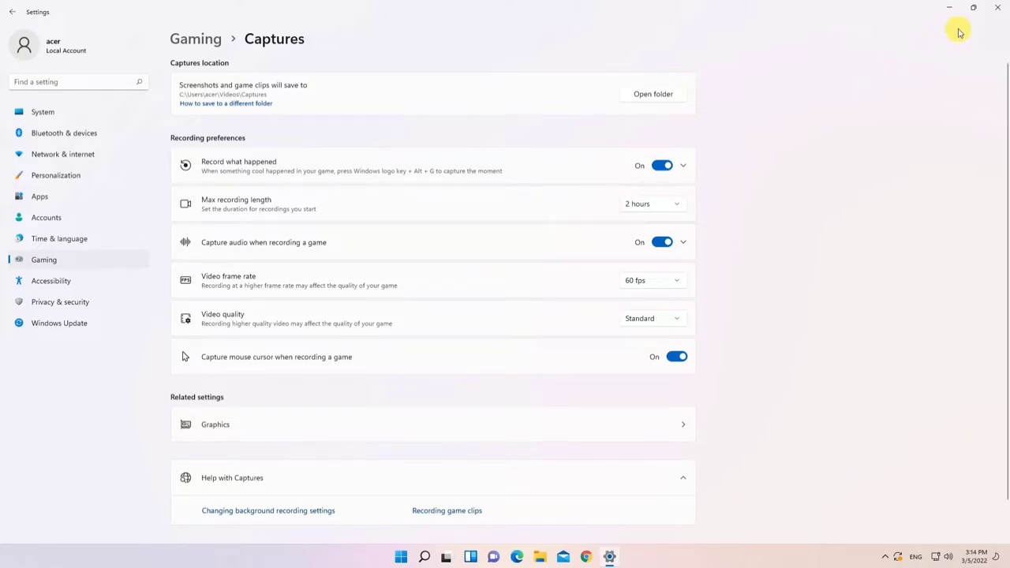
{"action": "left_click", "coordinate": [996, 7]}
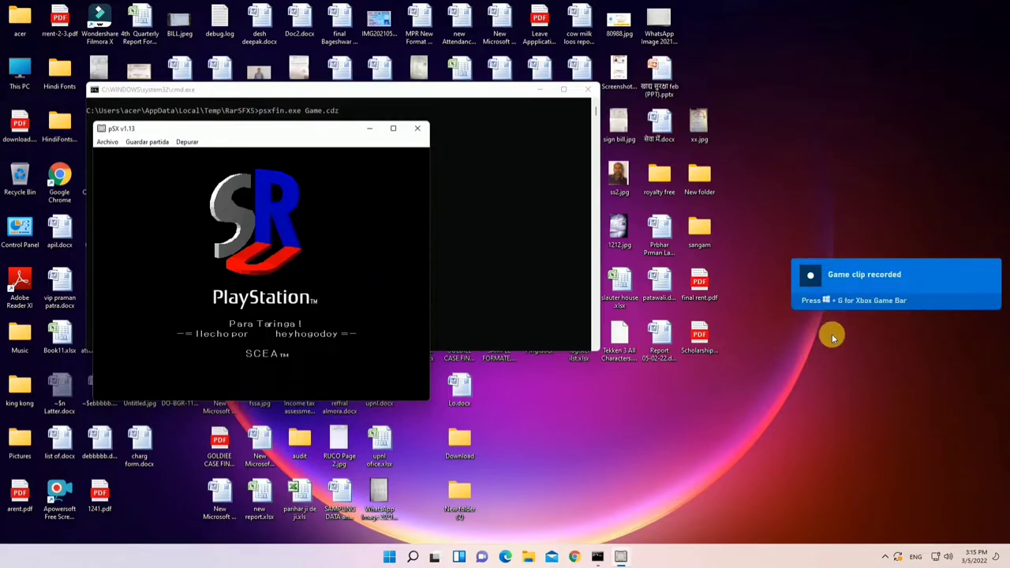
In the pSX v1.13 game window, choose Paul on the character selection screen.
{"action": "left_click", "coordinate": [105, 142]}
{"action": "left_click", "coordinate": [124, 198]}
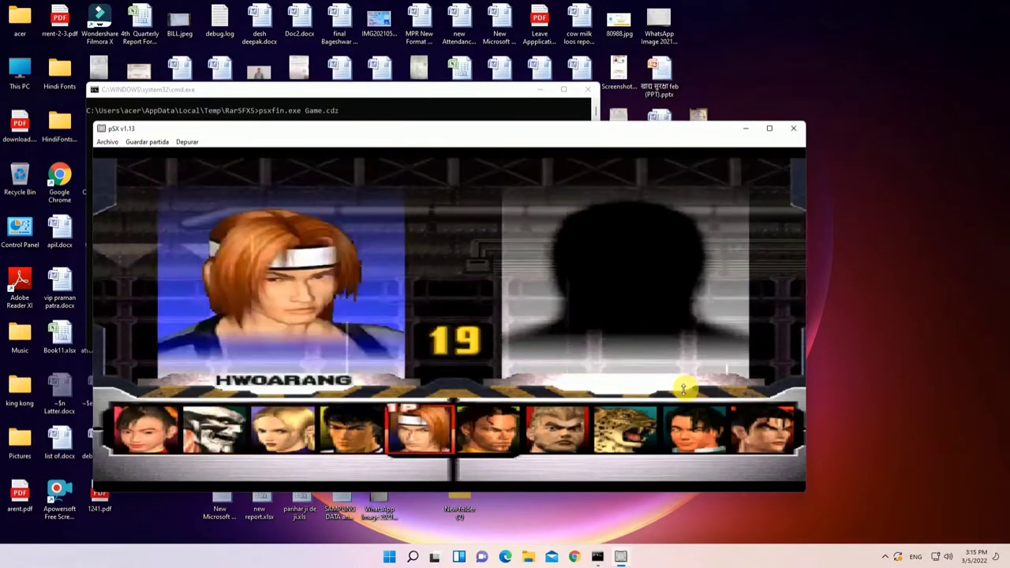
{"action": "key", "text": "Right"}
{"action": "key", "text": "Right"}
{"action": "key", "text": "Right"}
{"action": "key", "text": "Right"}
{"action": "key", "text": "Left"}
{"action": "key", "text": "Left"}
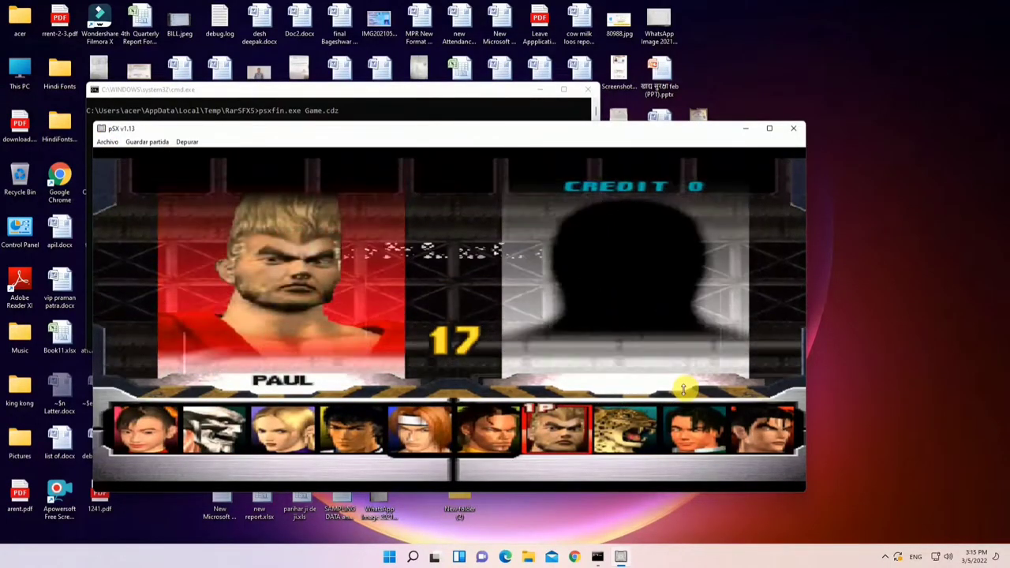
{"action": "key", "text": "x"}
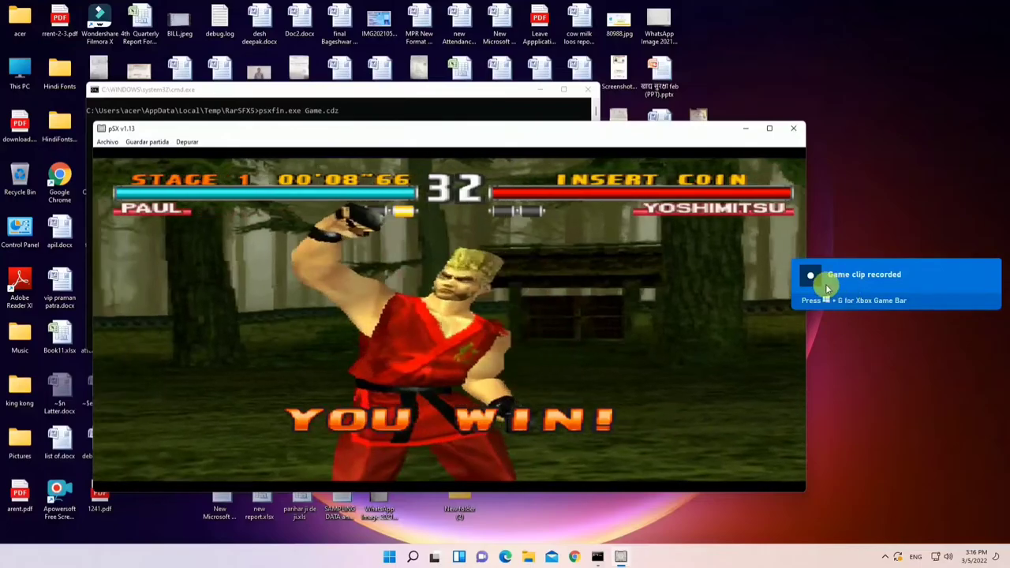
Open the Xbox Game Bar gallery from the recorded game clip notification, and return to the desktop.
{"action": "left_click", "coordinate": [821, 276]}
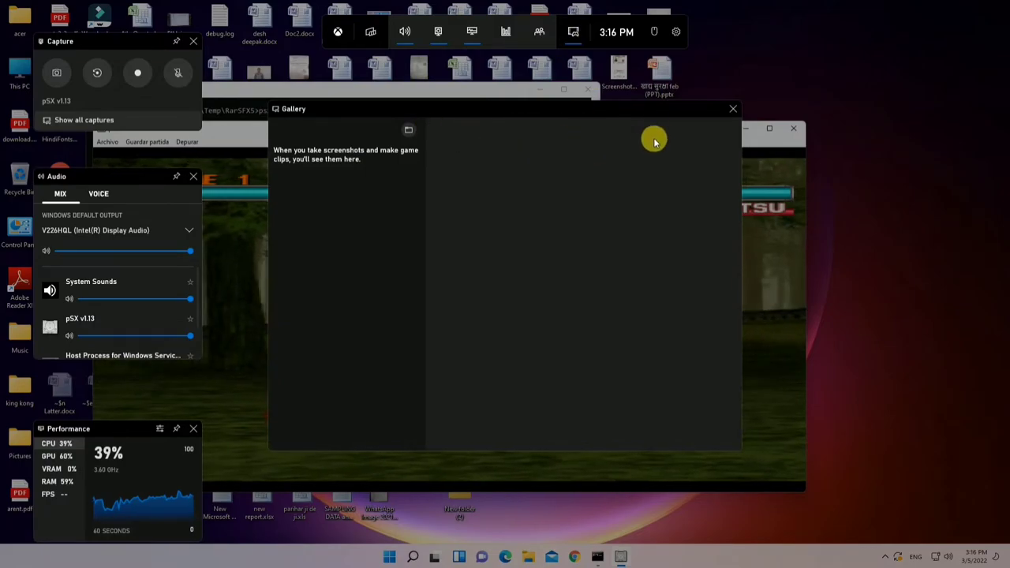
{"action": "left_click", "coordinate": [823, 276]}
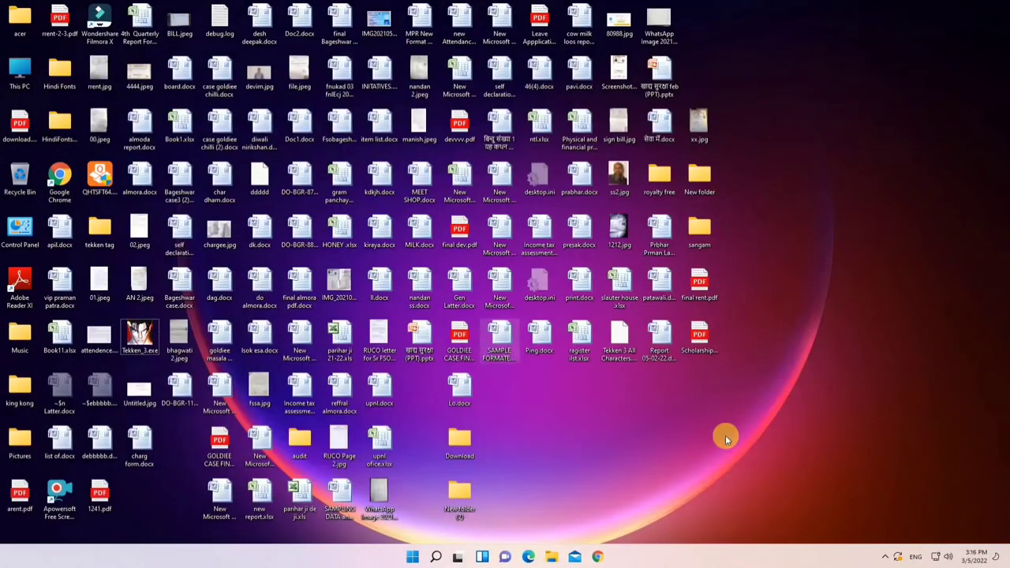
{"action": "right_click", "coordinate": [817, 267]}
{"action": "left_click", "coordinate": [785, 297]}
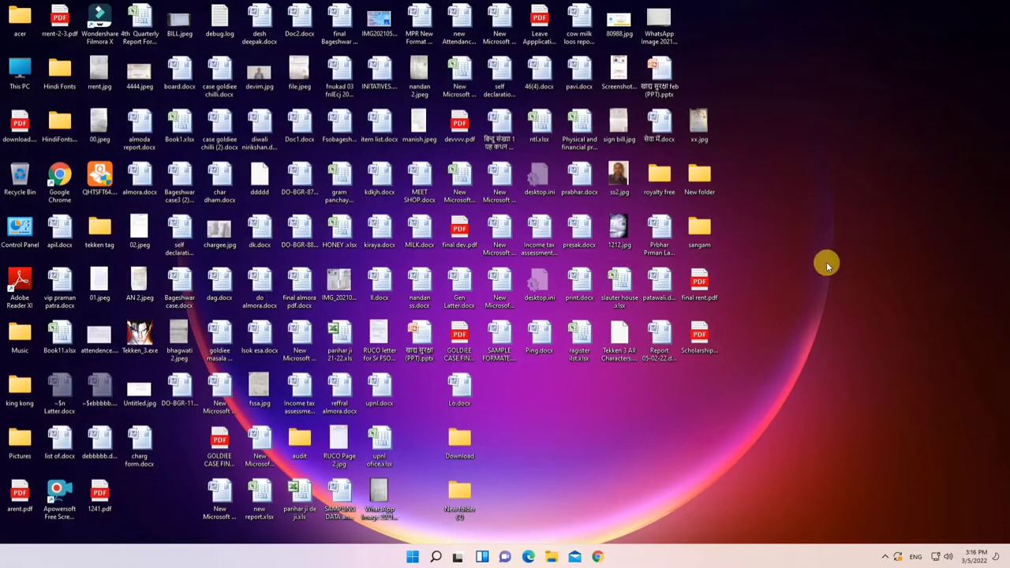
{"action": "right_click", "coordinate": [827, 267]}
{"action": "left_click", "coordinate": [852, 372]}
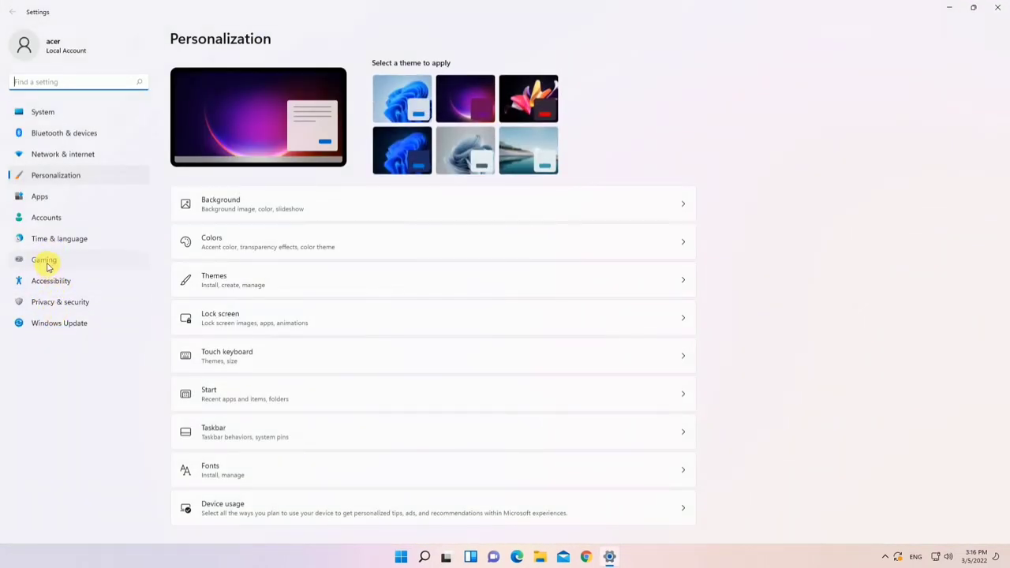
{"action": "left_click", "coordinate": [45, 261]}
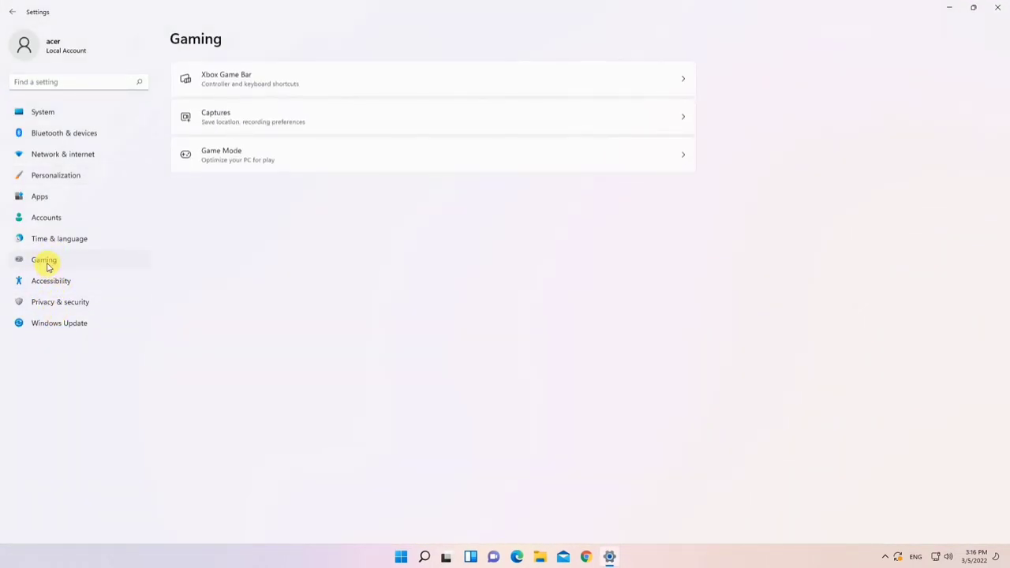
{"action": "left_click", "coordinate": [231, 118]}
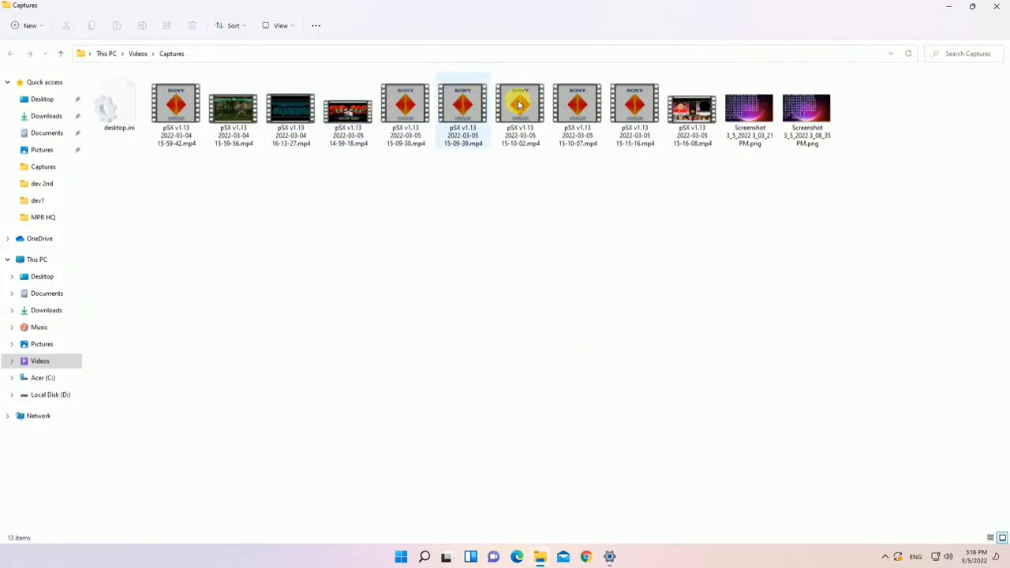
{"action": "double_click", "coordinate": [699, 115]}
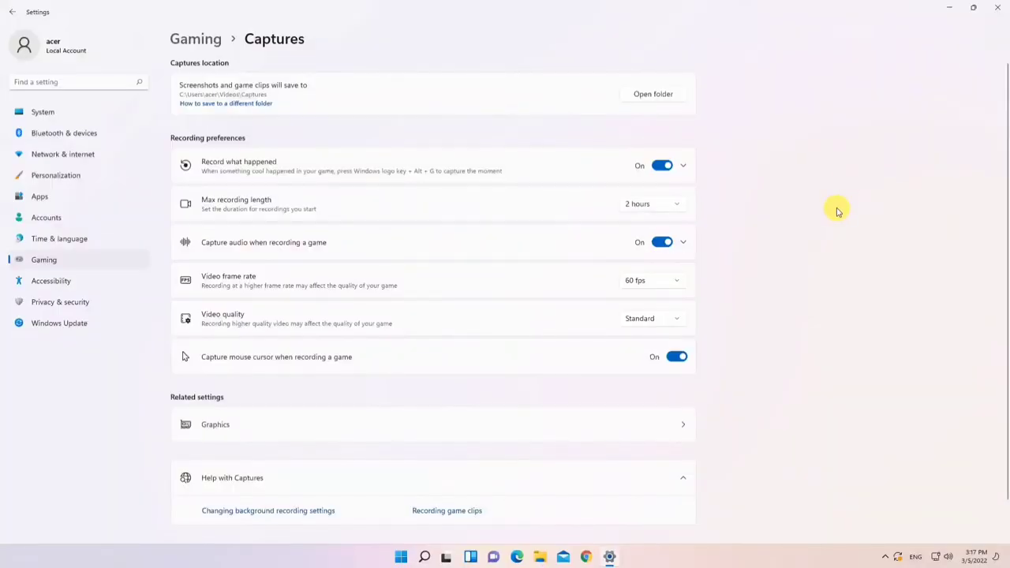
{"action": "left_click", "coordinate": [998, 7]}
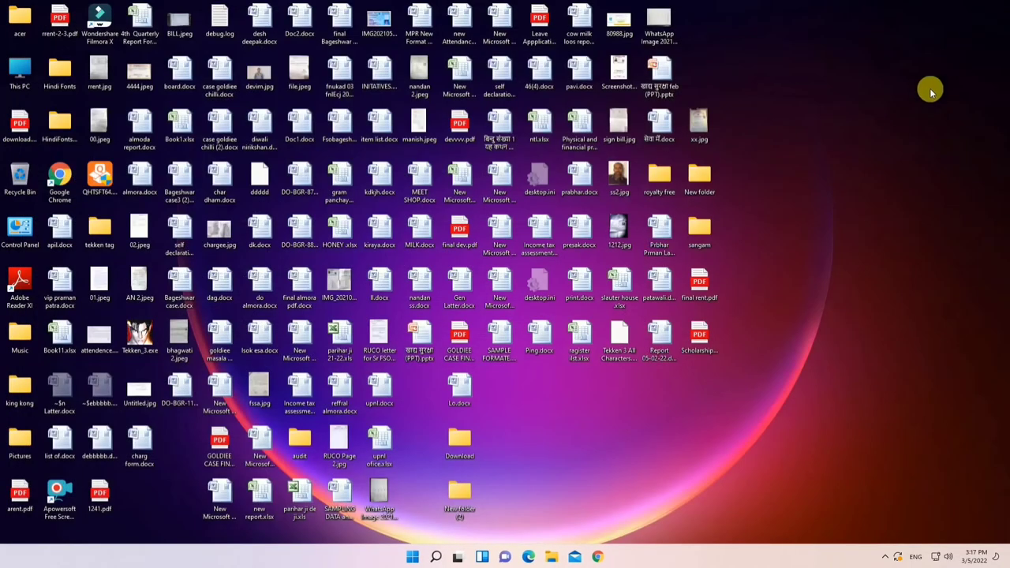
{"action": "right_click", "coordinate": [818, 190]}
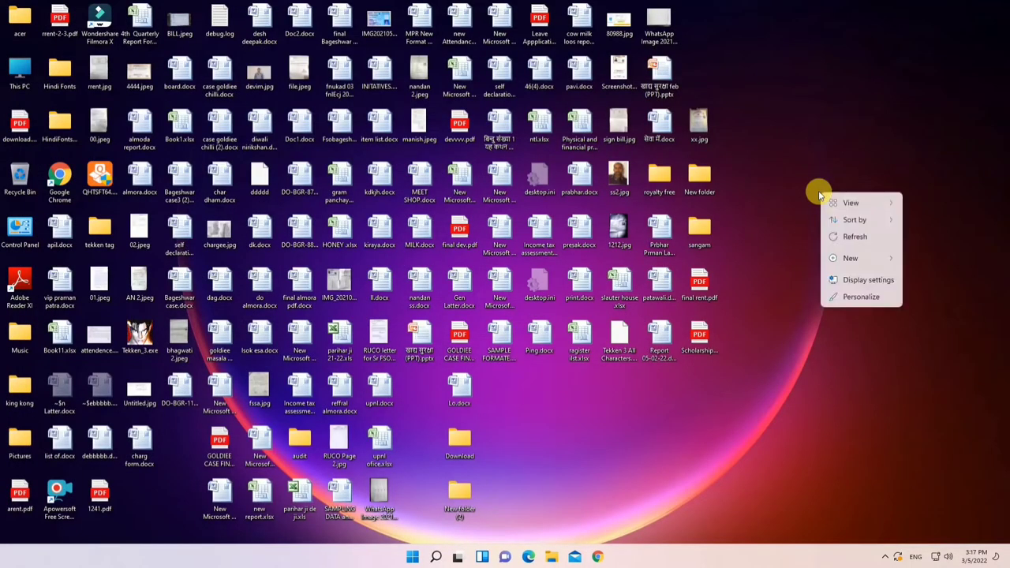
{"action": "left_click", "coordinate": [850, 300]}
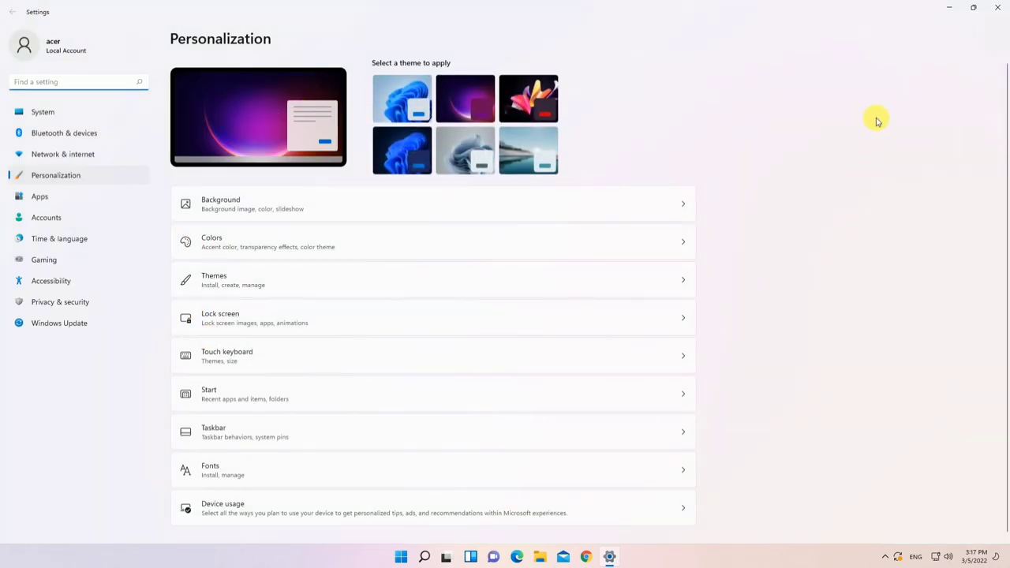
{"action": "left_click", "coordinate": [998, 7]}
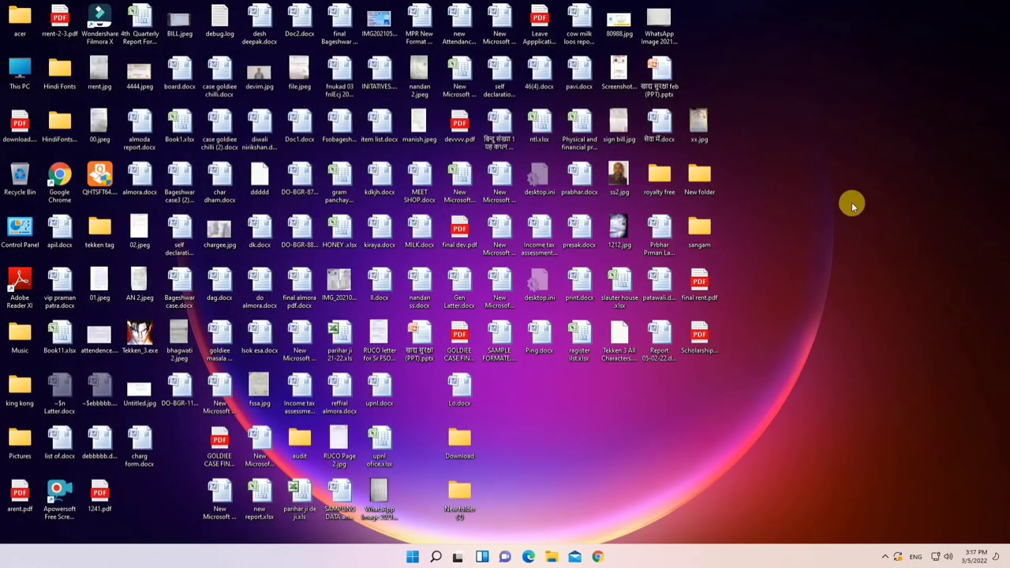
{"action": "right_click", "coordinate": [847, 246]}
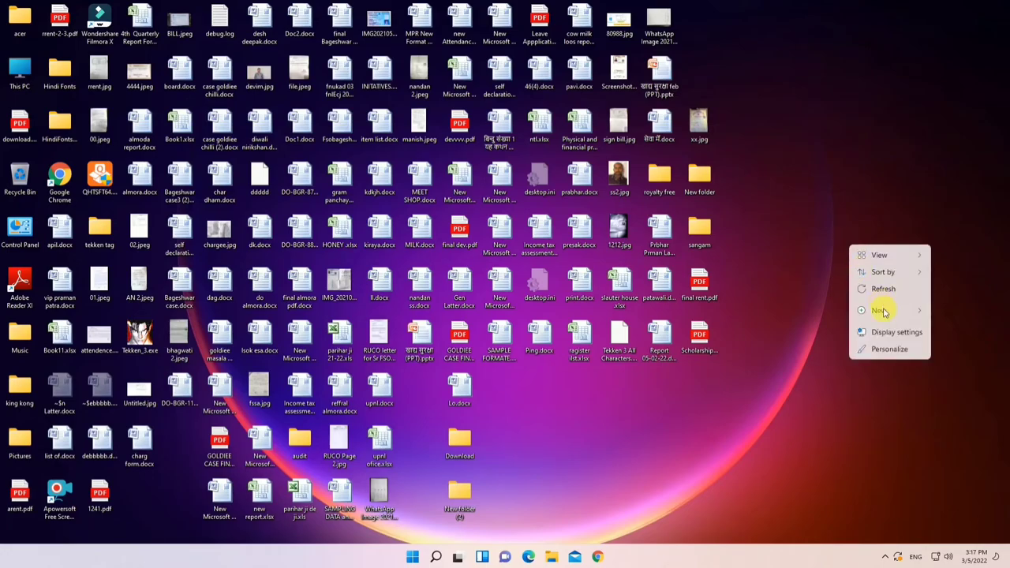
{"action": "left_click", "coordinate": [822, 379]}
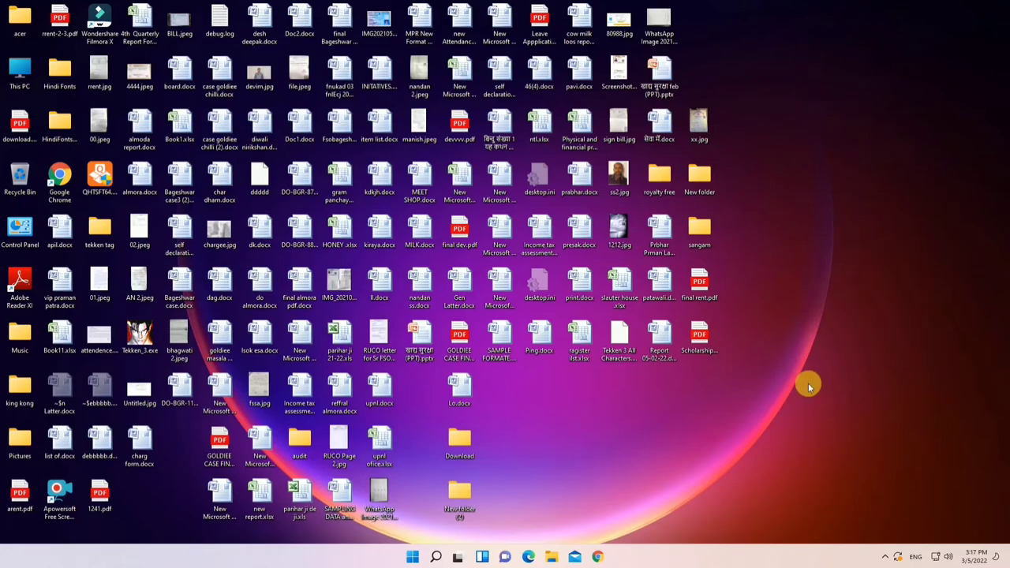